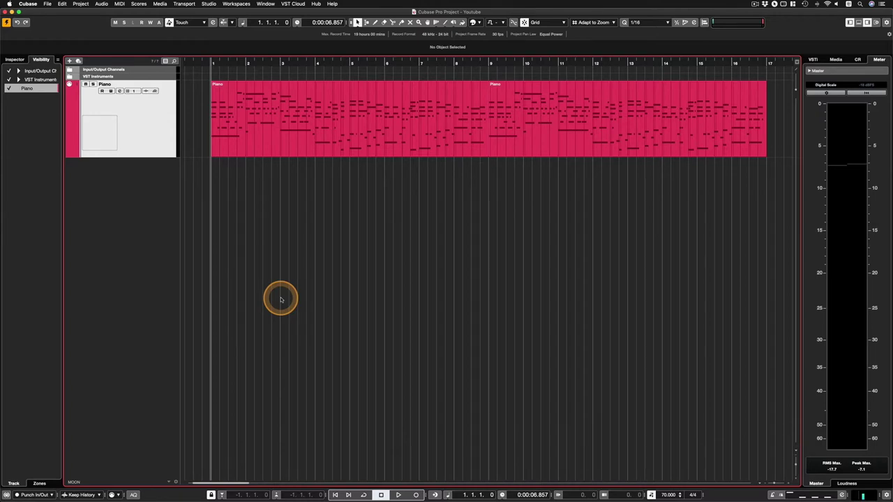
Step: Open the Tempo Track Editor to view its tempo curve, and close it again
{"action": "key", "text": "super+t"}
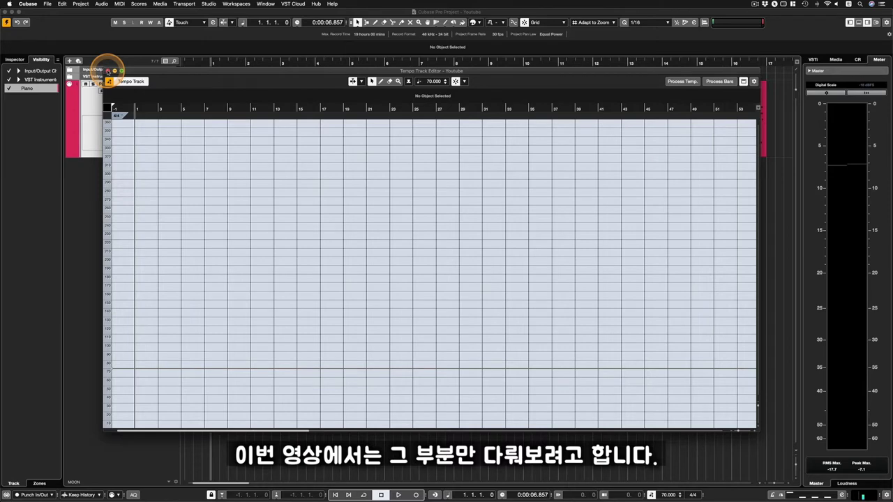
{"action": "left_click", "coordinate": [109, 71]}
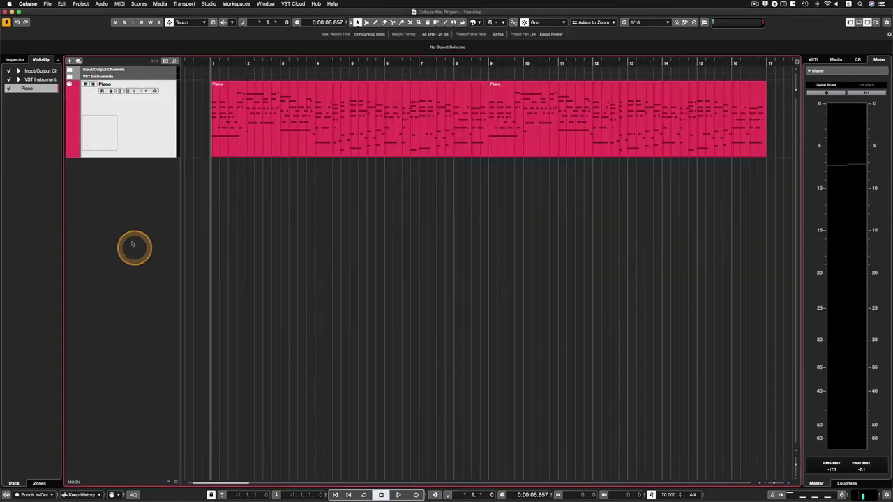
Step: Add a Tempo track below the Piano track and colour it green
{"action": "right_click", "coordinate": [110, 175]}
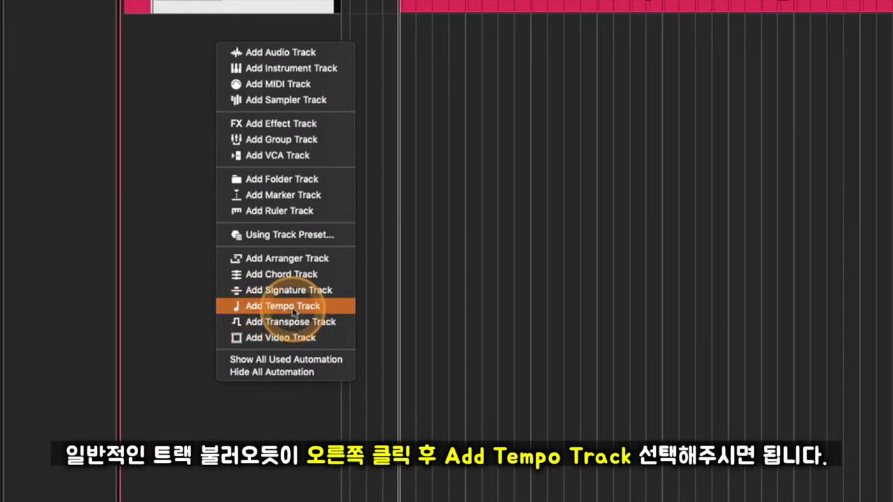
{"action": "left_click", "coordinate": [293, 312]}
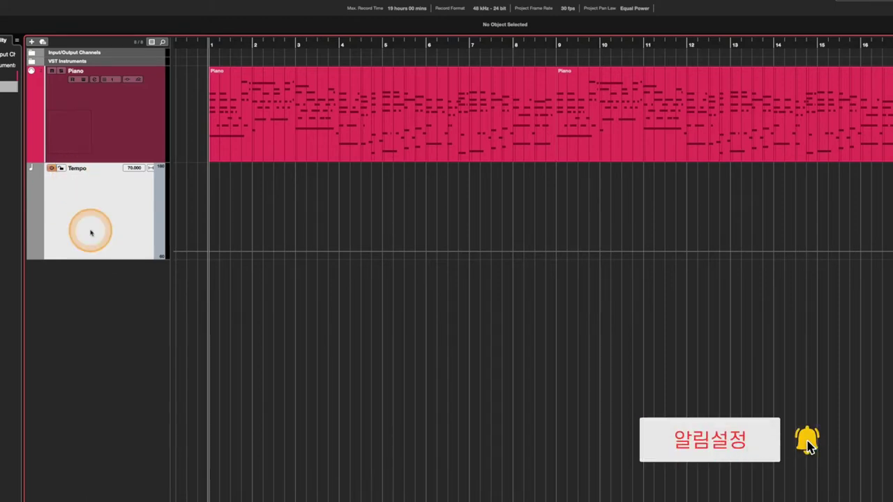
{"action": "left_click", "coordinate": [38, 253], "text": "ctrl"}
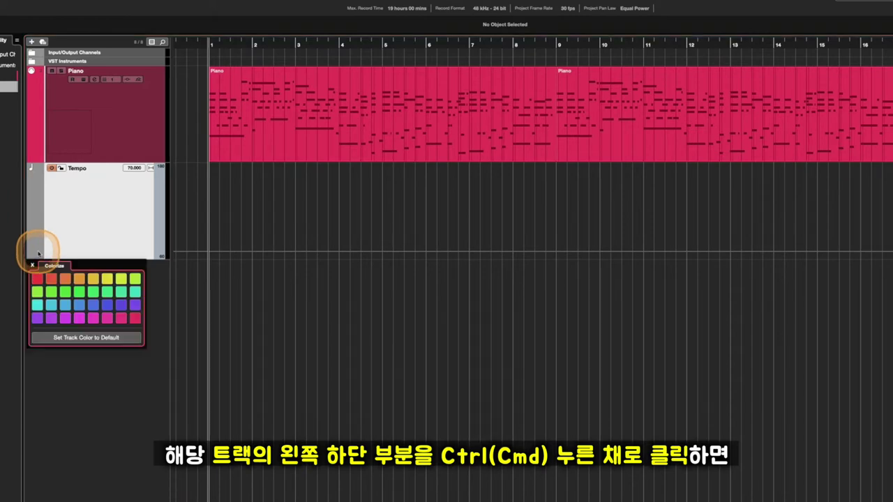
{"action": "left_click", "coordinate": [106, 293]}
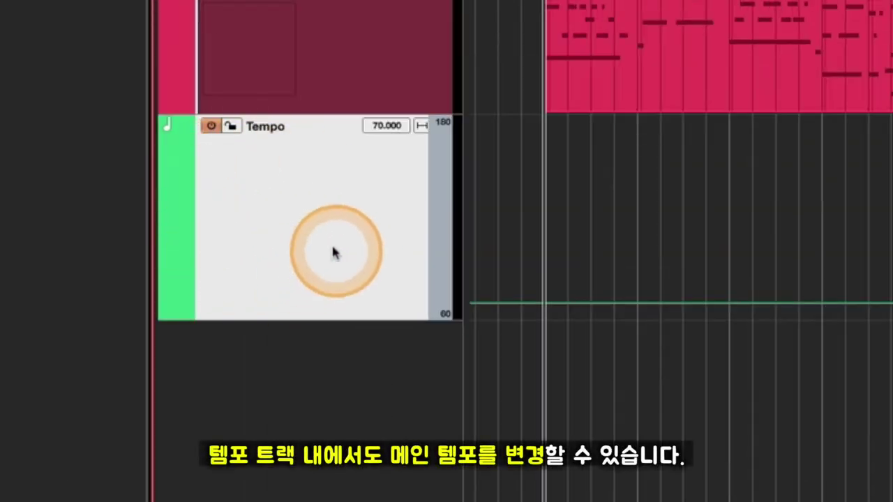
Step: Set the project's main tempo on the Tempo track to 80 BPM
{"action": "left_click", "coordinate": [385, 127]}
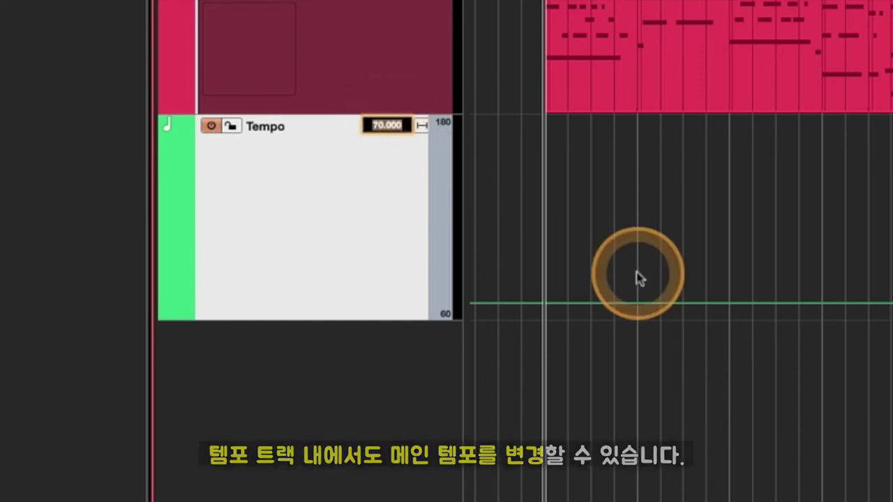
{"action": "type", "text": "80"}
{"action": "key", "text": "Return"}
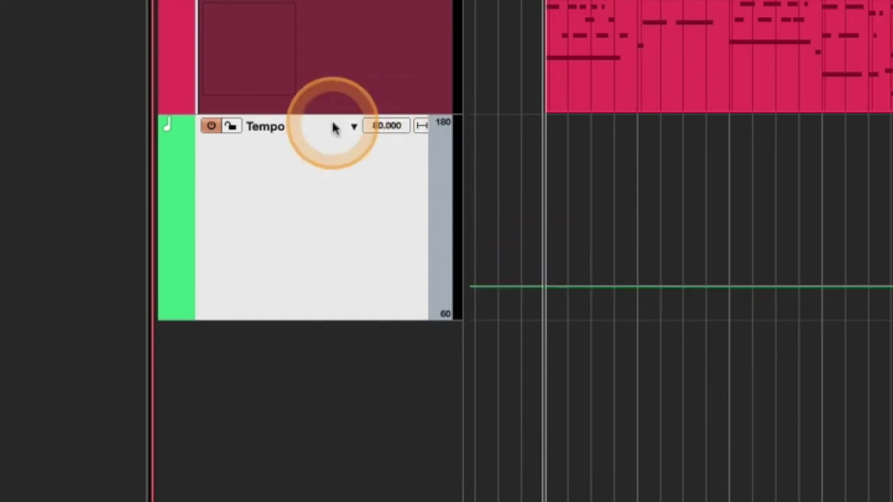
Step: Set the current tempo on the Tempo track to 60 BPM
{"action": "left_click", "coordinate": [384, 126]}
{"action": "type", "text": "60"}
{"action": "key", "text": "Return"}
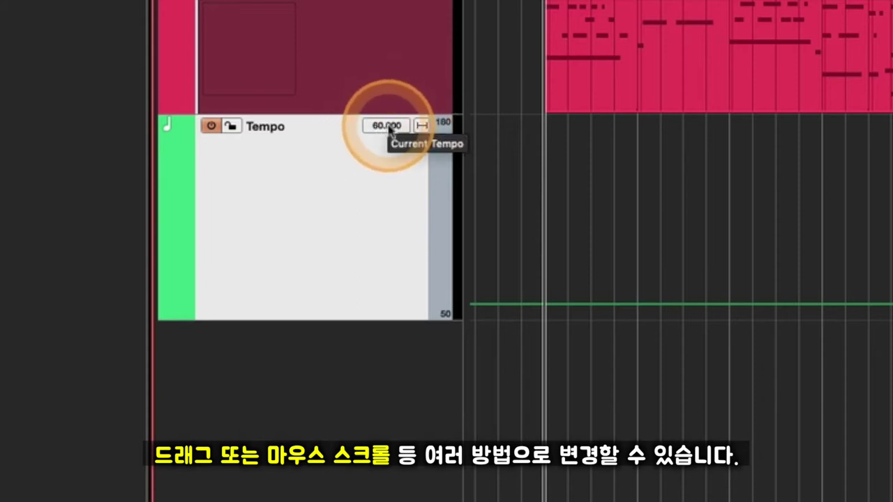
{"action": "left_click_drag", "start_coordinate": [385, 131], "coordinate": [389, 133]}
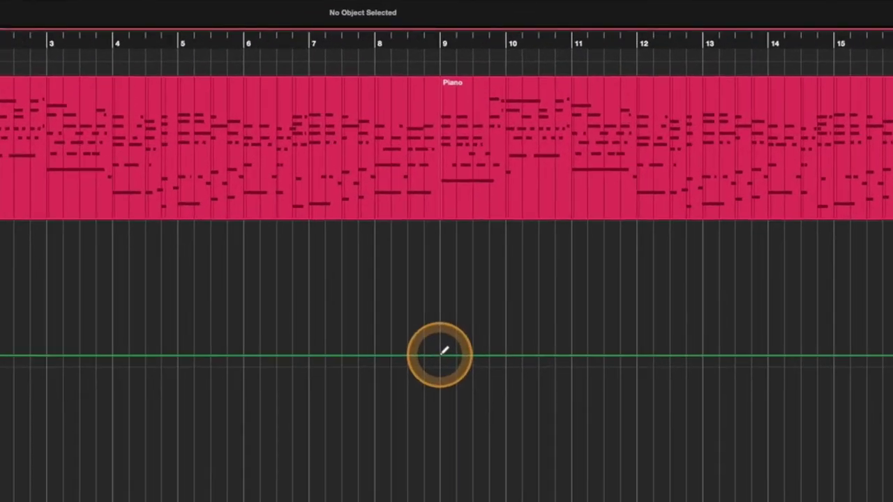
Step: Add a tempo point at bar 9 on the Tempo track and raise it to 80 BPM
{"action": "left_click", "coordinate": [532, 265]}
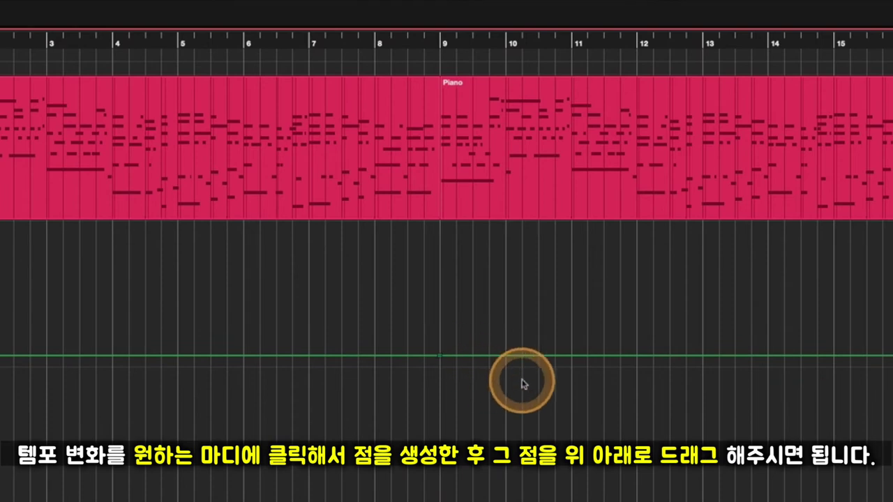
{"action": "left_click", "coordinate": [443, 360]}
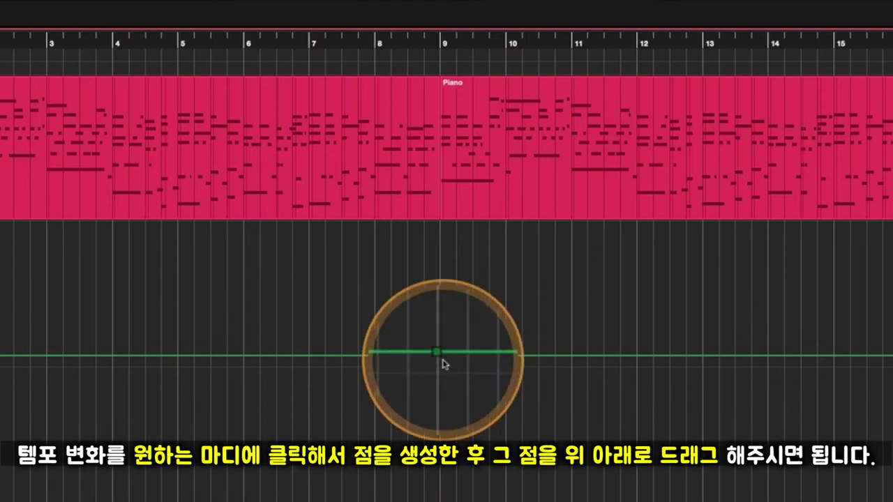
{"action": "left_click", "coordinate": [443, 360]}
{"action": "left_click_drag", "start_coordinate": [441, 361], "coordinate": [439, 339]}
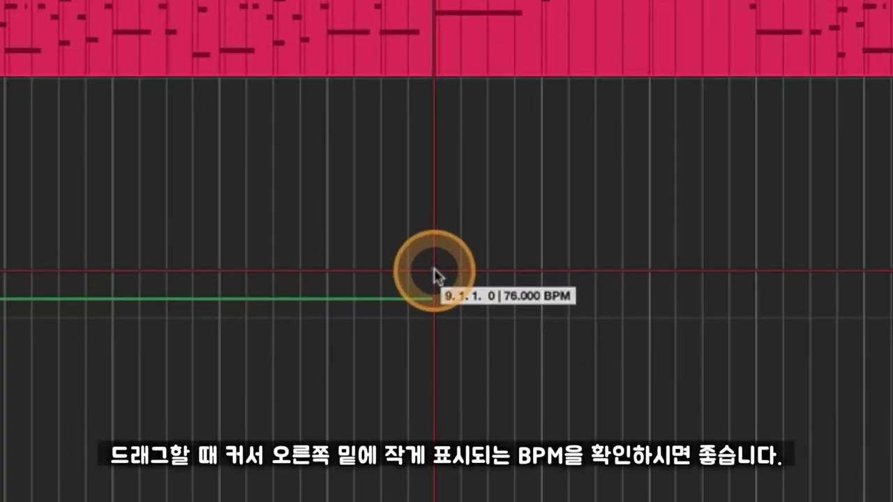
{"action": "left_click_drag", "start_coordinate": [434, 274], "coordinate": [434, 268]}
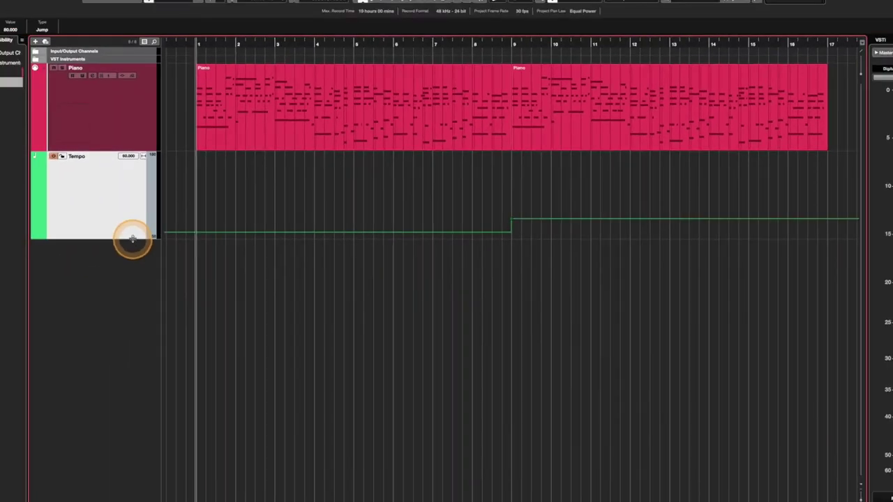
Step: Enlarge the Tempo track's height, try the bar 9 point at 83.75 BPM and return it to 80 BPM
{"action": "left_click_drag", "start_coordinate": [133, 239], "coordinate": [132, 356]}
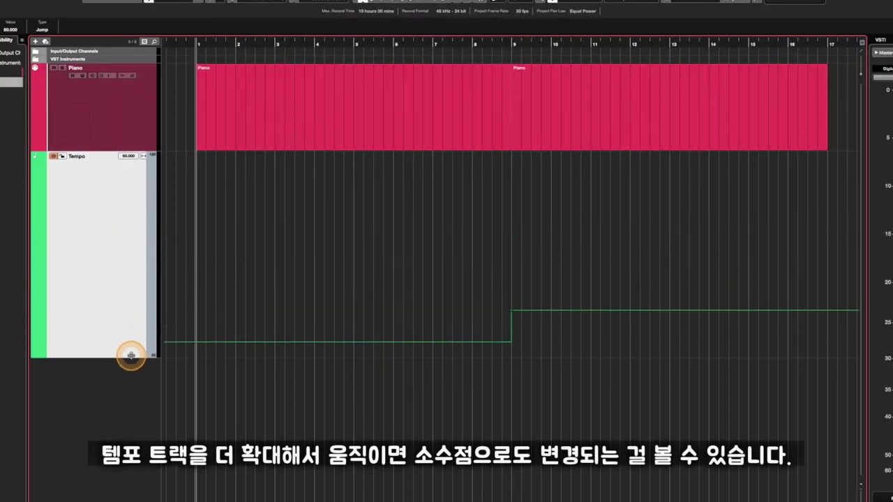
{"action": "left_click", "coordinate": [513, 314]}
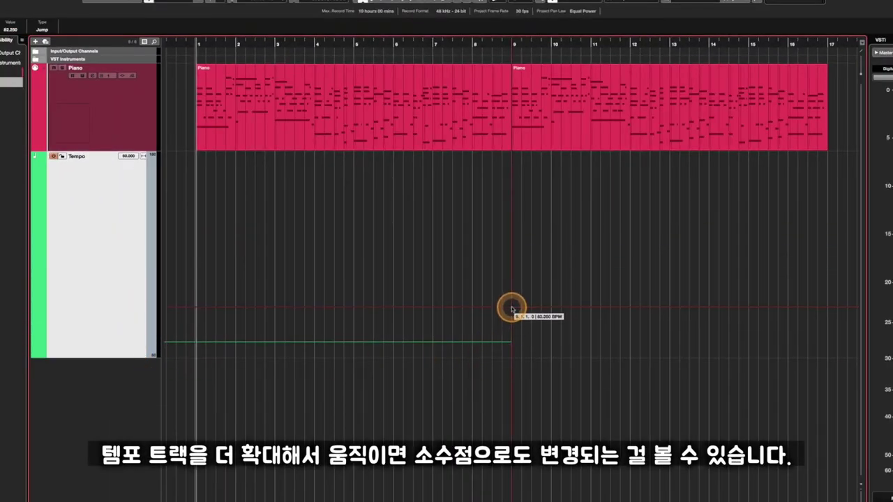
{"action": "left_click_drag", "start_coordinate": [512, 309], "coordinate": [513, 293]}
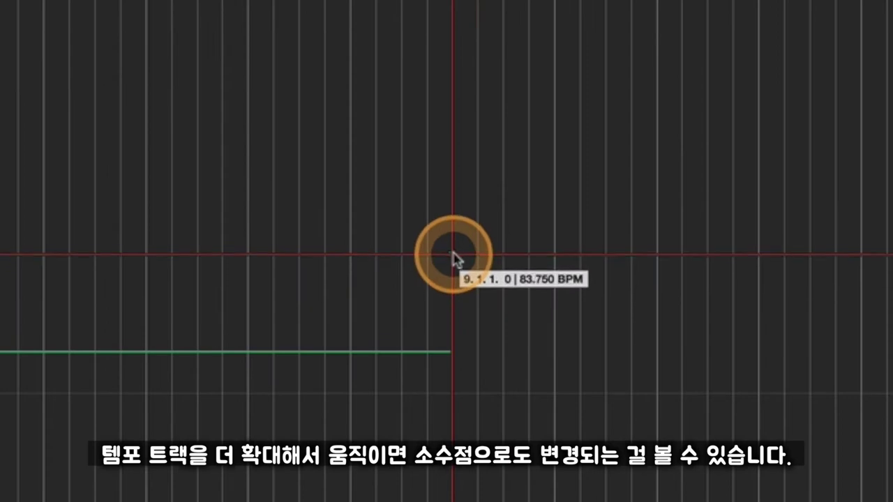
{"action": "left_click_drag", "start_coordinate": [453, 254], "coordinate": [453, 273]}
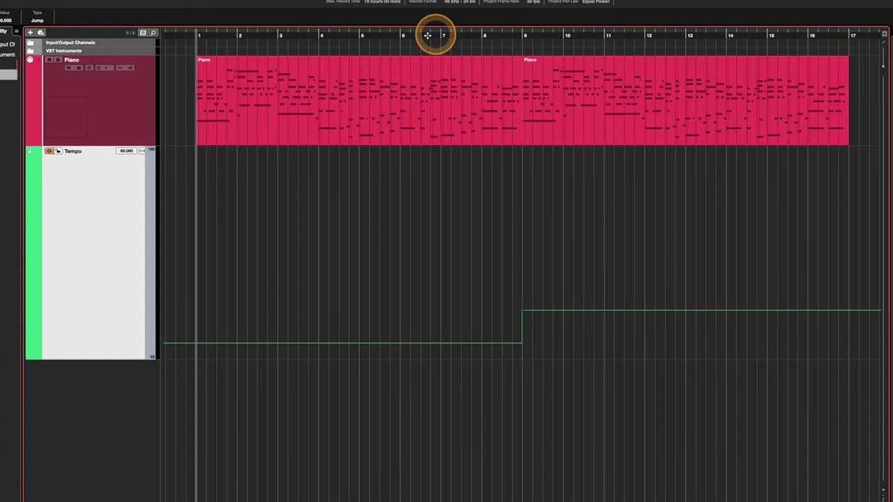
Step: Play the Piano part from bar 6 through the tempo jump at bar 9
{"action": "left_click", "coordinate": [400, 34]}
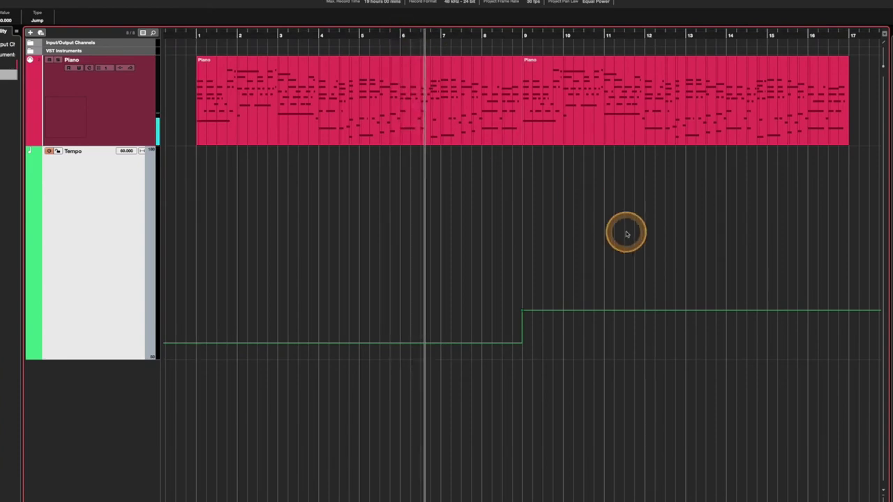
{"action": "left_click", "coordinate": [123, 156]}
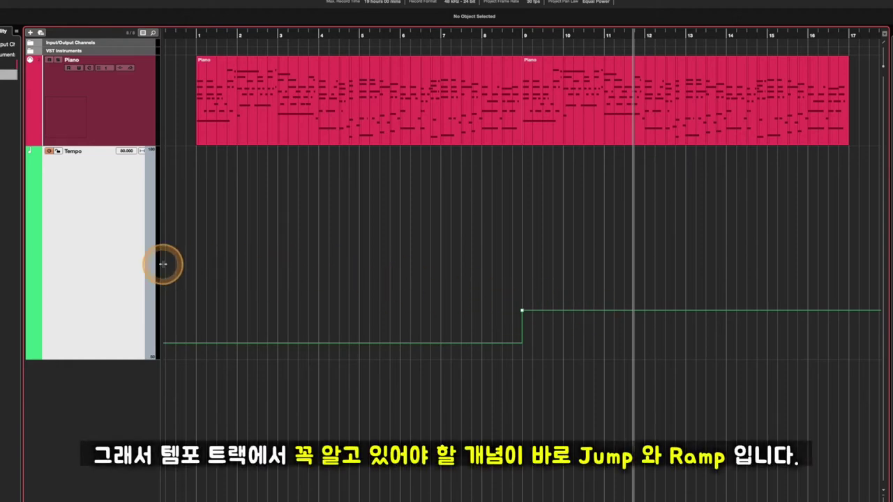
Step: Add a tempo point at bar 8 and change the bar 8 and bar 9 points to the Ramp type
{"action": "left_click_drag", "start_coordinate": [166, 264], "coordinate": [200, 265]}
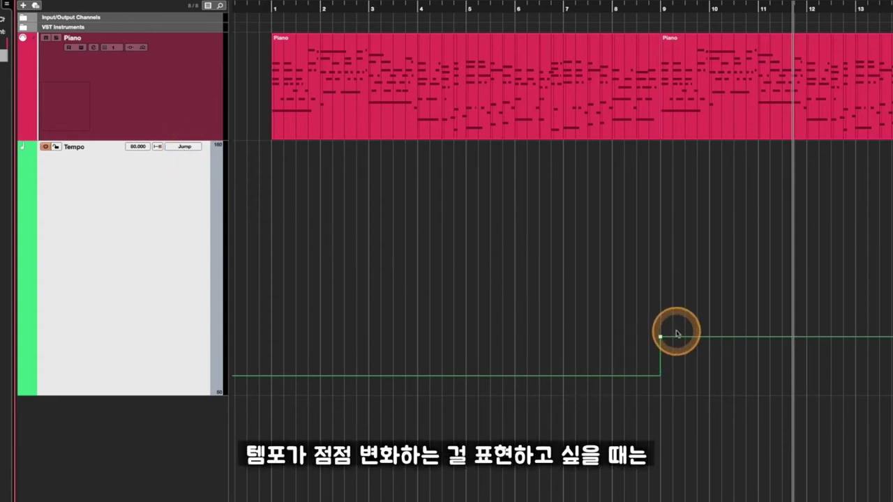
{"action": "left_click", "coordinate": [612, 376]}
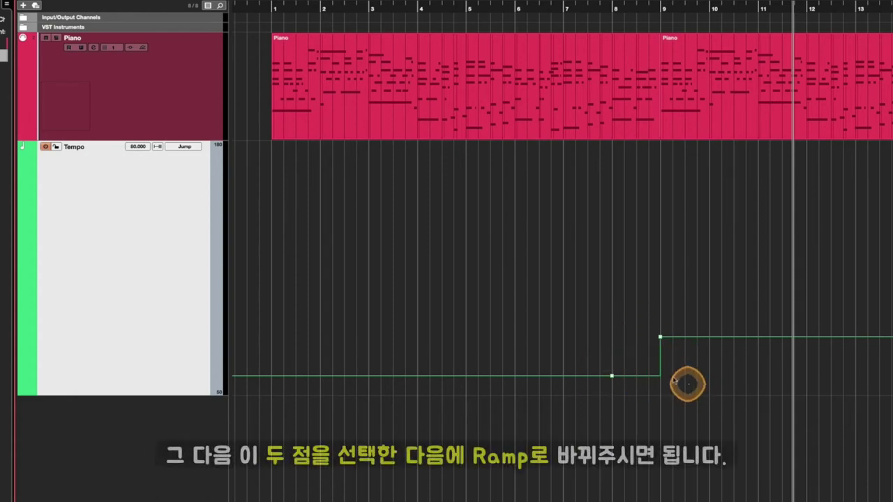
{"action": "left_click_drag", "start_coordinate": [688, 384], "coordinate": [567, 327]}
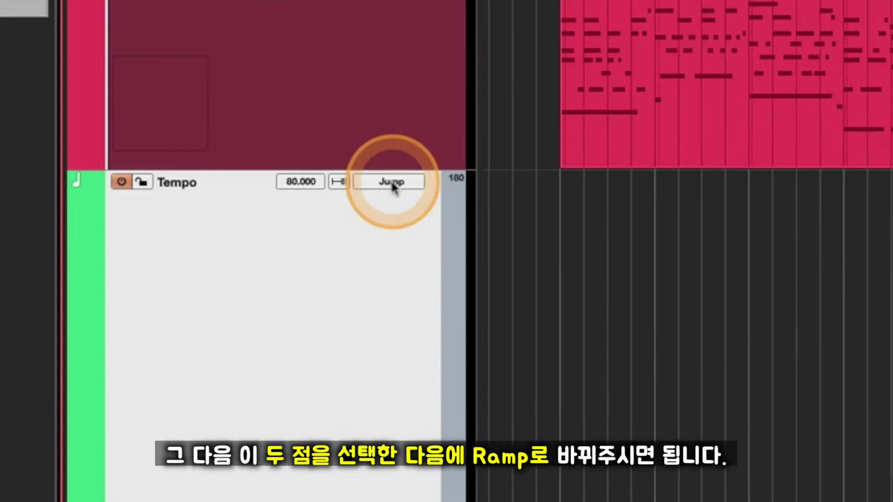
{"action": "left_click", "coordinate": [184, 146]}
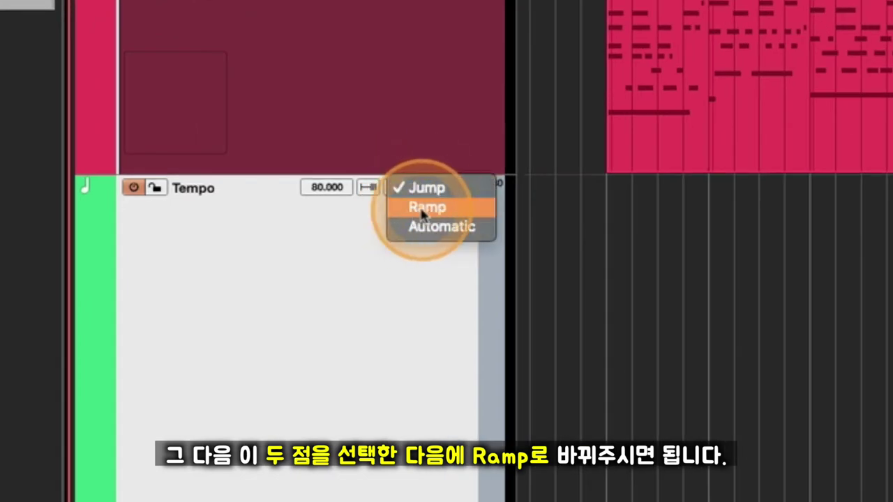
{"action": "left_click", "coordinate": [421, 210]}
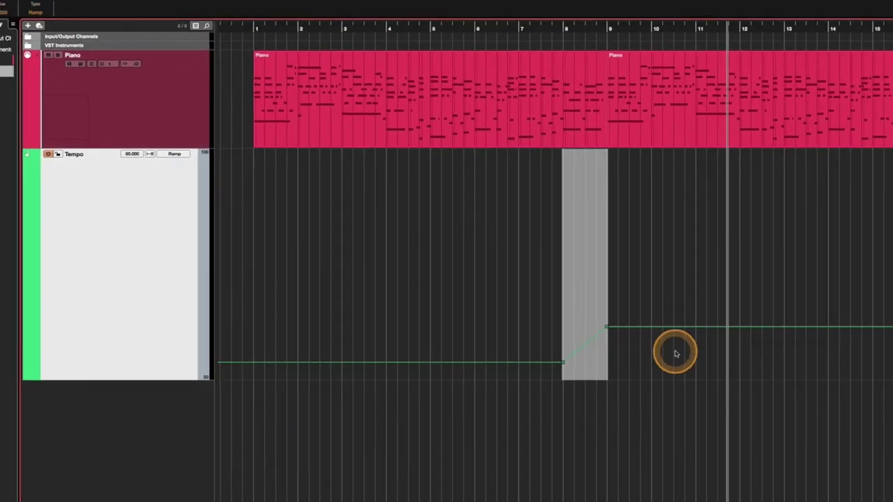
{"action": "left_click", "coordinate": [674, 351]}
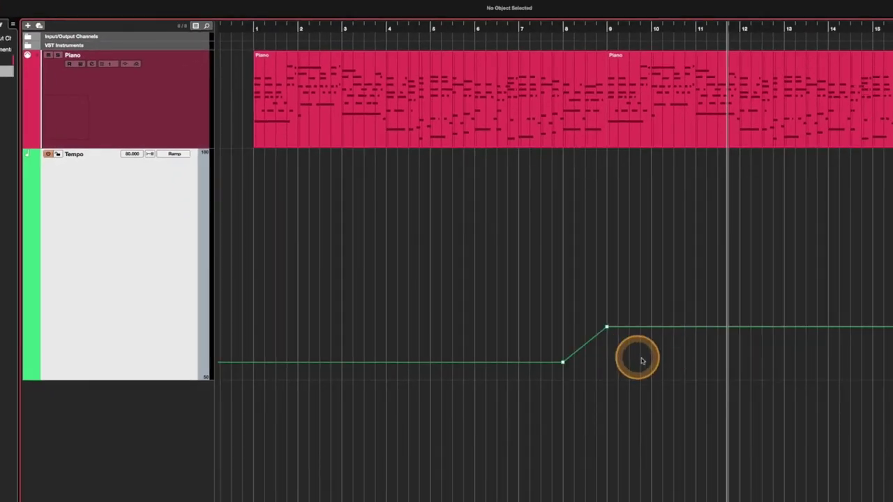
Step: Play the Piano part from bar 7 to hear the gradual tempo change between bars 8 and 9
{"action": "left_click", "coordinate": [536, 28]}
{"action": "left_click", "coordinate": [597, 368]}
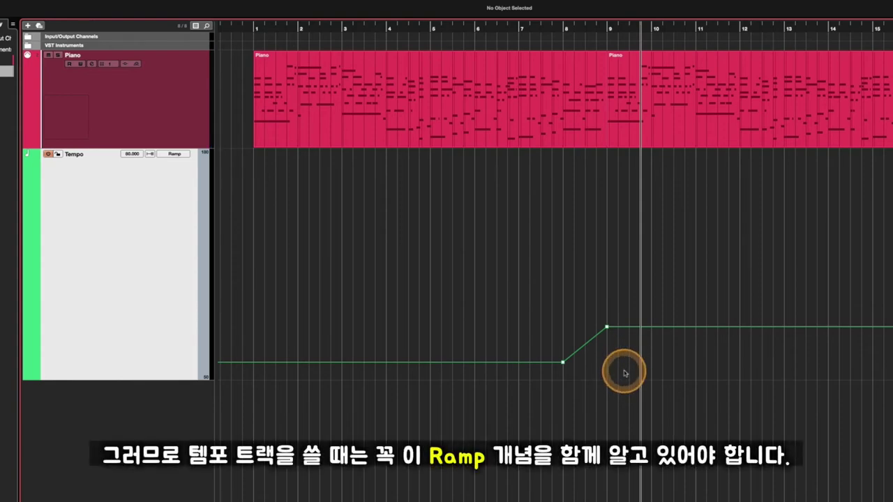
{"action": "left_click_drag", "start_coordinate": [624, 372], "coordinate": [532, 300]}
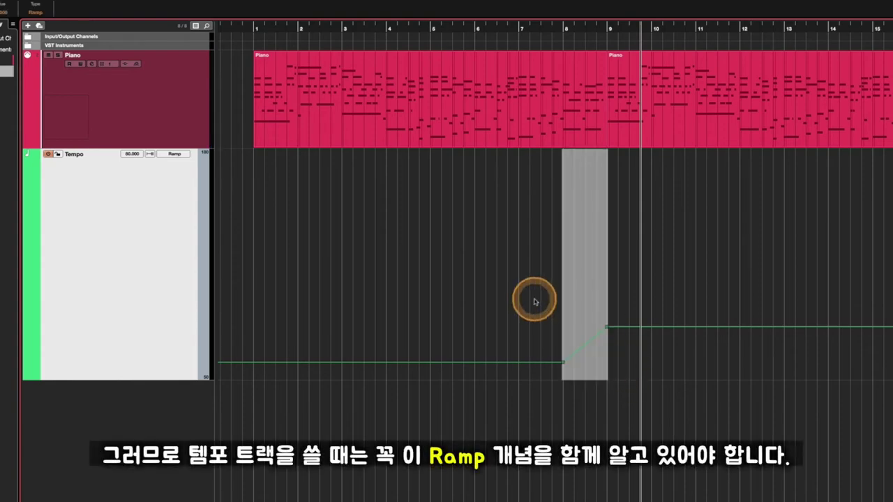
{"action": "left_click", "coordinate": [179, 159]}
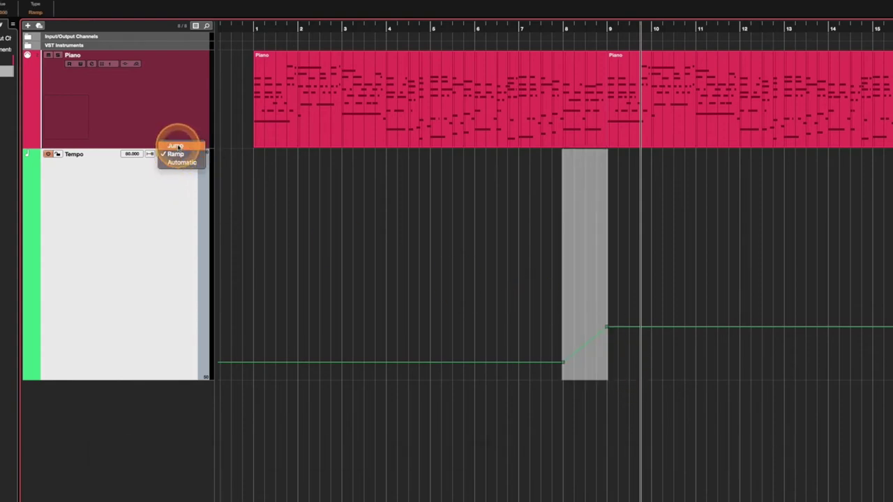
{"action": "left_click", "coordinate": [175, 219]}
{"action": "left_click", "coordinate": [744, 373]}
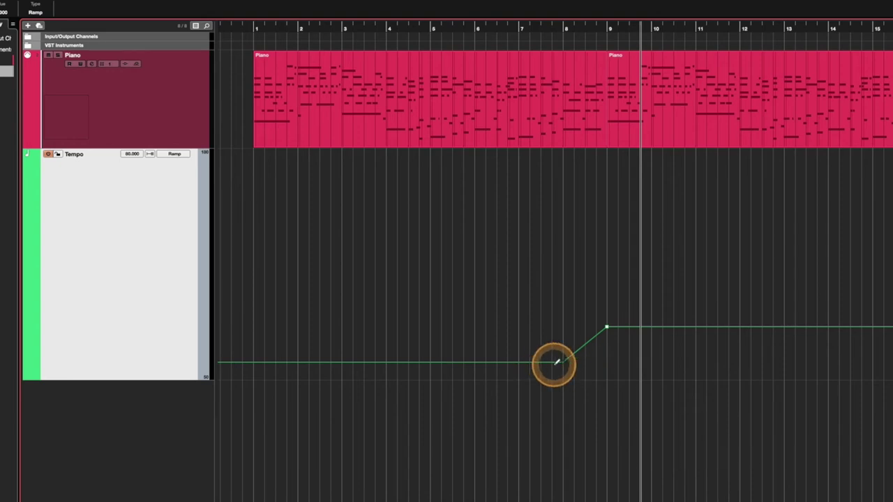
Step: Delete the bar 8 tempo point so that only the Ramp point at bar 9 shapes the tempo curve
{"action": "left_click_drag", "start_coordinate": [587, 372], "coordinate": [534, 353]}
{"action": "key", "text": "Delete"}
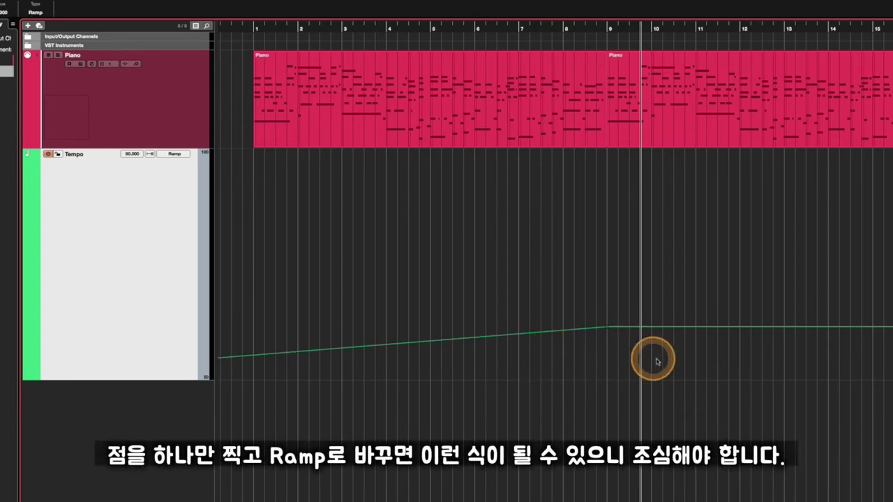
{"action": "left_click_drag", "start_coordinate": [608, 342], "coordinate": [576, 311]}
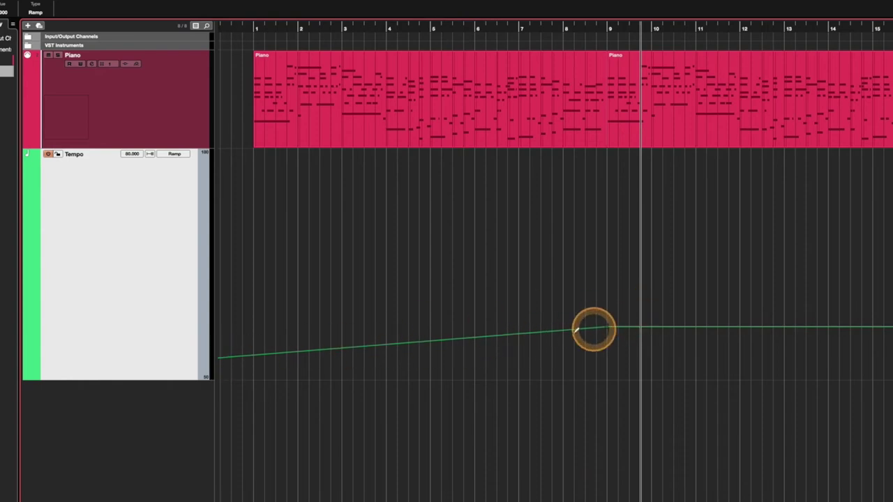
{"action": "left_click", "coordinate": [553, 338]}
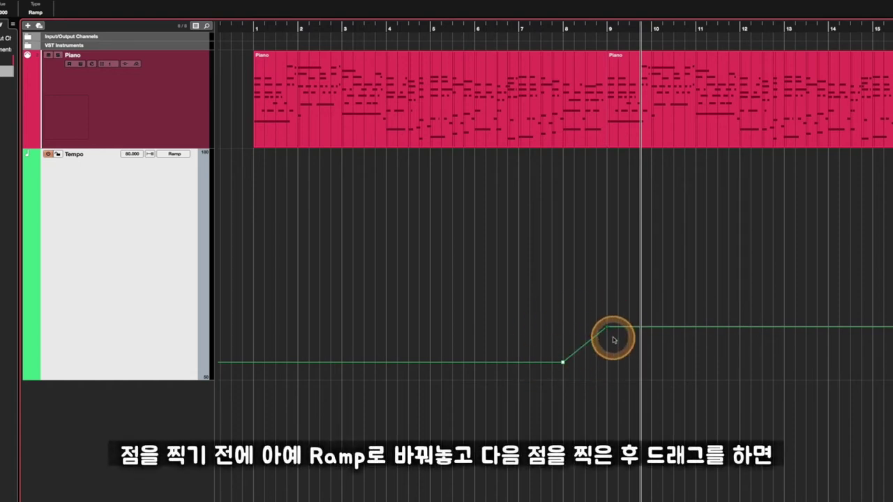
Step: Undo the existing bar 9 tempo point and draw a new Ramp-type point at bar 9, raised to 72 BPM
{"action": "key", "text": "ctrl+z"}
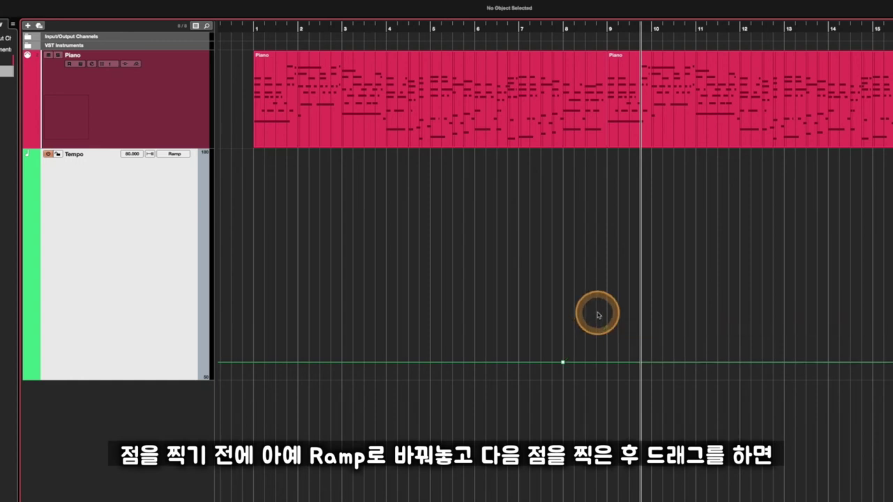
{"action": "left_click_drag", "start_coordinate": [569, 371], "coordinate": [530, 348]}
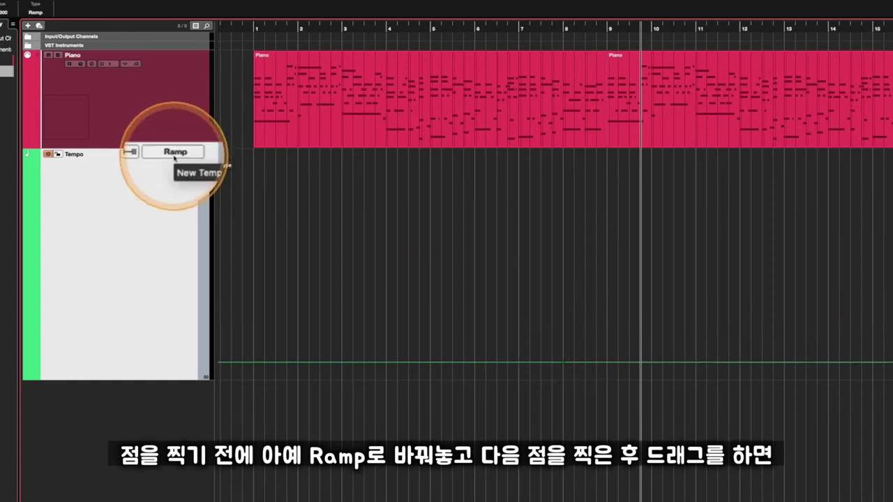
{"action": "left_click", "coordinate": [607, 362]}
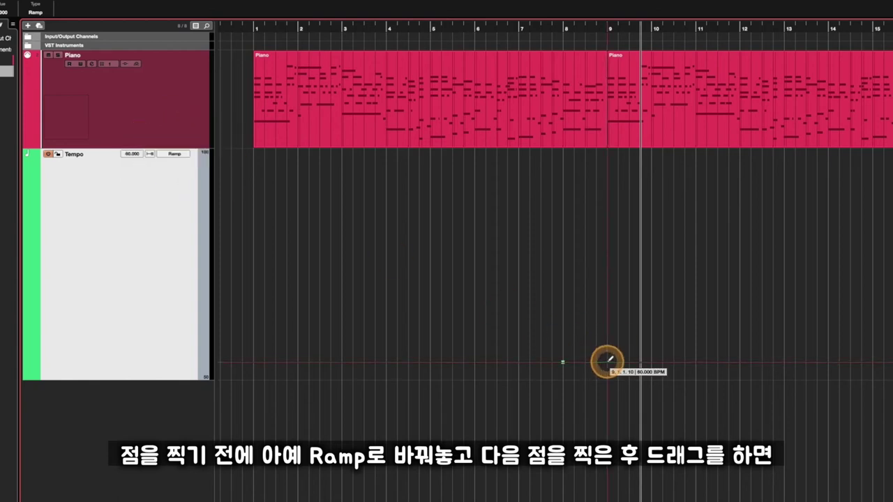
{"action": "mouse_move", "coordinate": [608, 364]}
{"action": "left_mouse_down"}
{"action": "mouse_move", "coordinate": [607, 329]}
{"action": "mouse_move", "coordinate": [606, 357]}
{"action": "mouse_move", "coordinate": [606, 335]}
{"action": "mouse_move", "coordinate": [607, 352]}
{"action": "mouse_move", "coordinate": [618, 357]}
{"action": "left_mouse_up"}
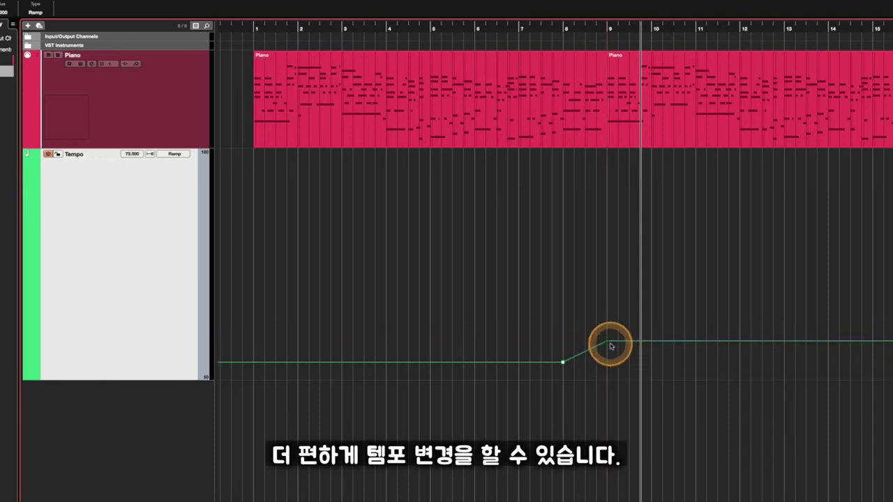
{"action": "left_click", "coordinate": [173, 158]}
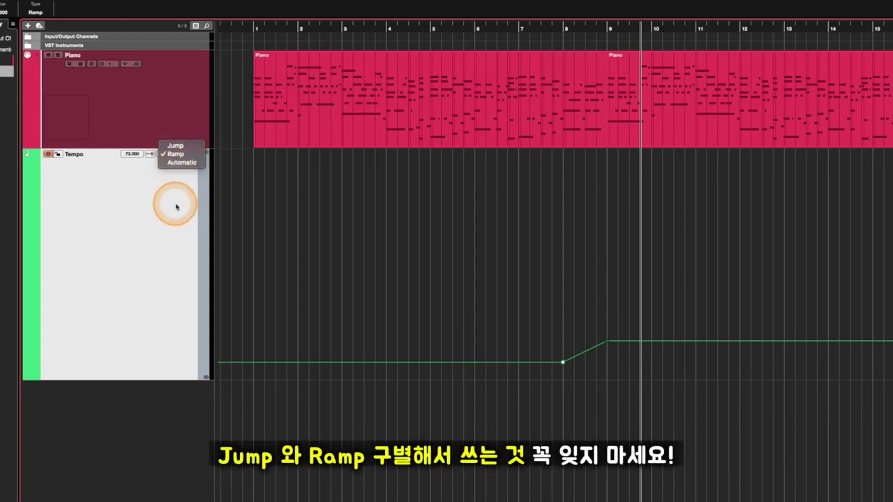
{"action": "left_click", "coordinate": [584, 345]}
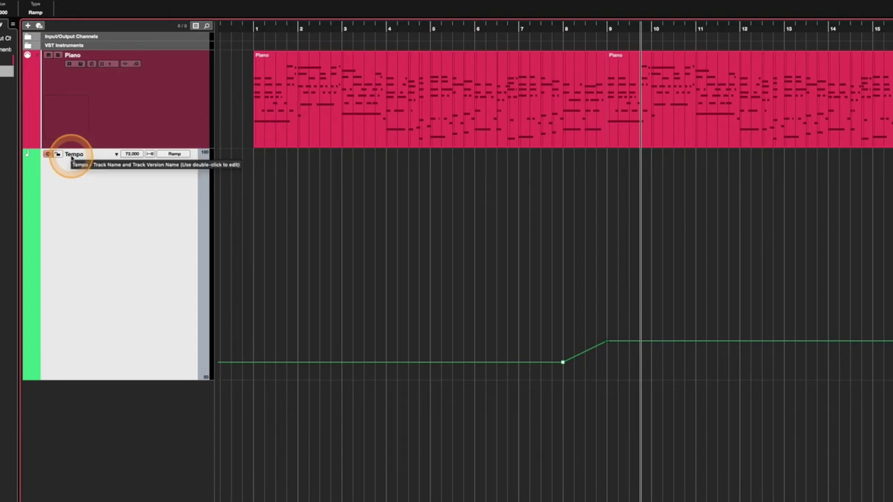
{"action": "right_click", "coordinate": [120, 403]}
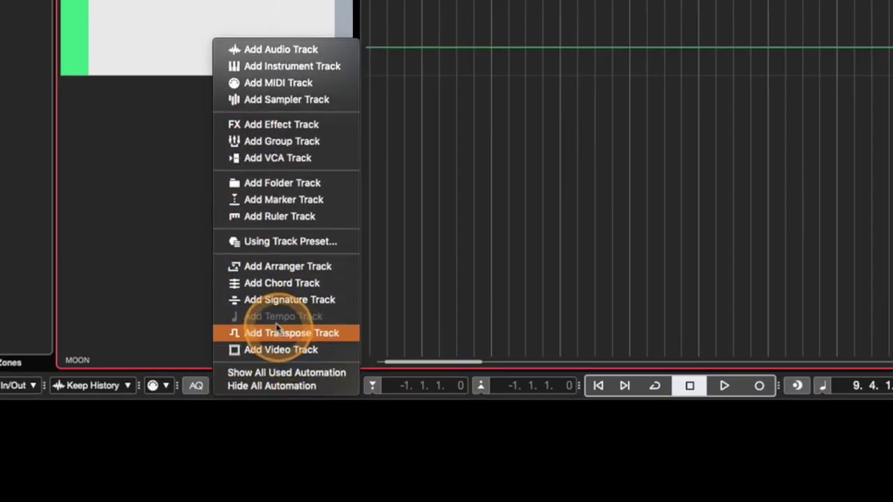
{"action": "left_click", "coordinate": [167, 241]}
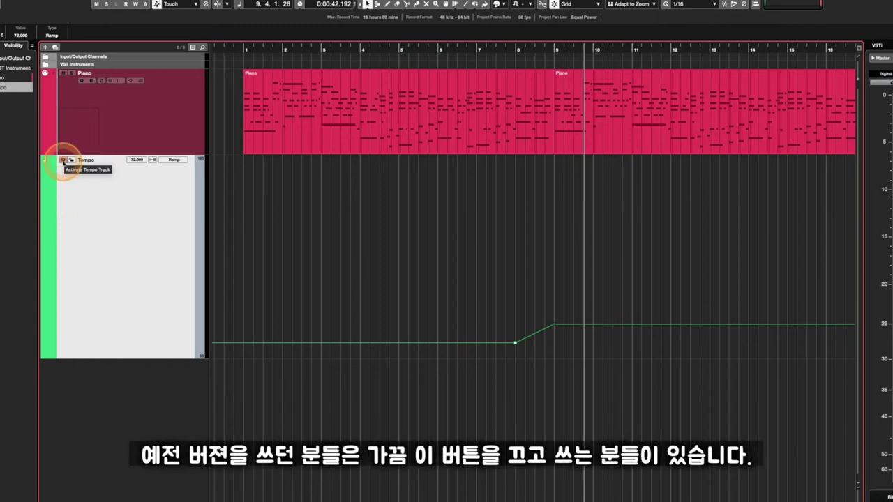
Step: Show the floating Transport panel and place it across the Tempo track area of the project window
{"action": "left_click", "coordinate": [63, 160]}
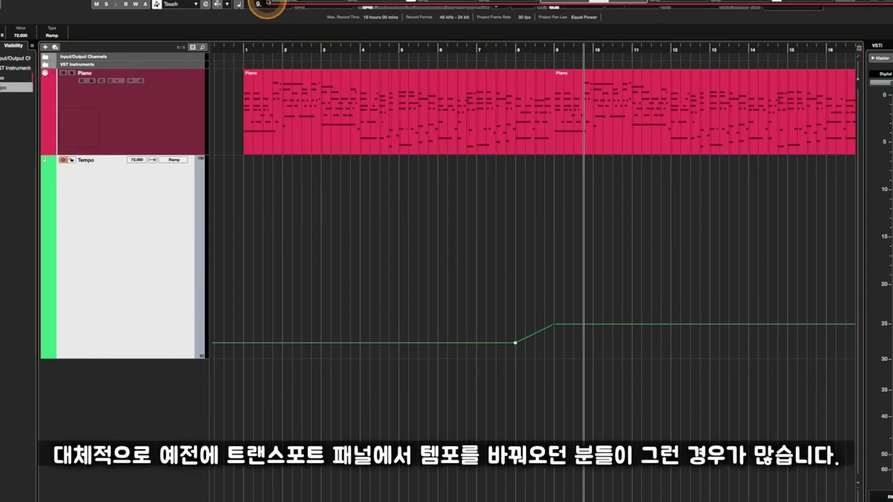
{"action": "left_click_drag", "start_coordinate": [267, 4], "coordinate": [110, 251]}
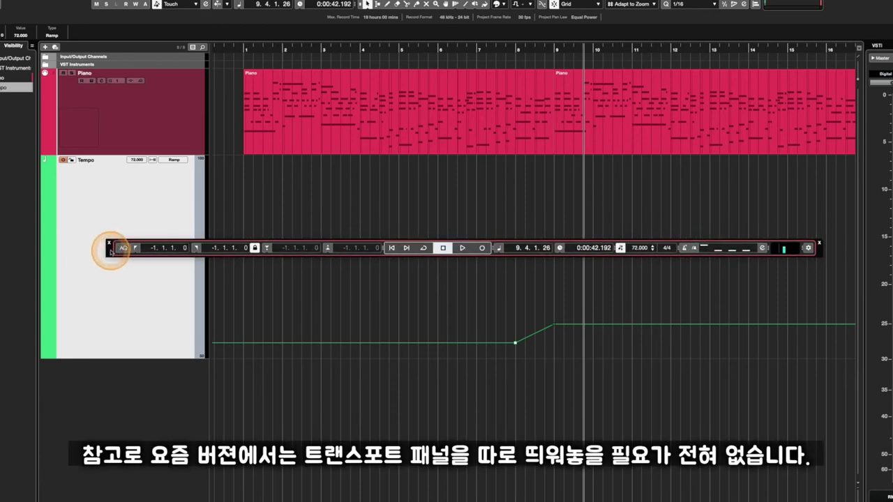
{"action": "left_click_drag", "start_coordinate": [110, 251], "coordinate": [124, 216]}
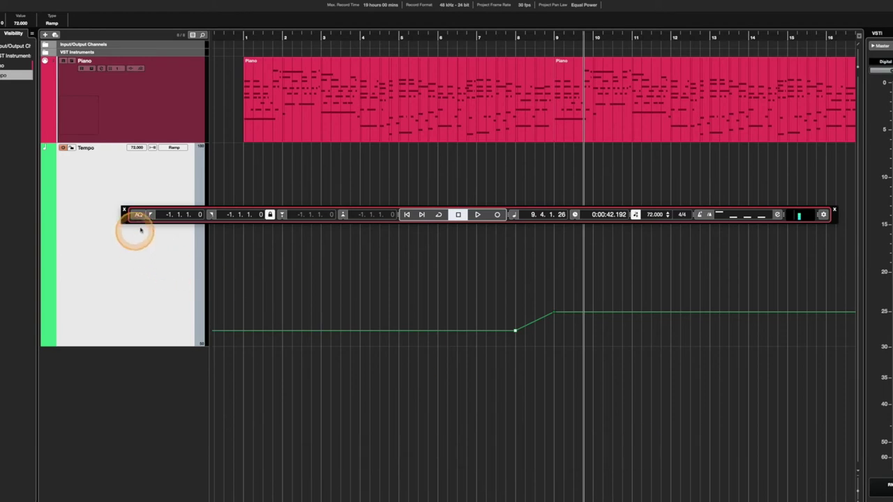
{"action": "mouse_move", "coordinate": [120, 219]}
{"action": "left_mouse_down"}
{"action": "mouse_move", "coordinate": [160, 231]}
{"action": "mouse_move", "coordinate": [130, 222]}
{"action": "left_mouse_up"}
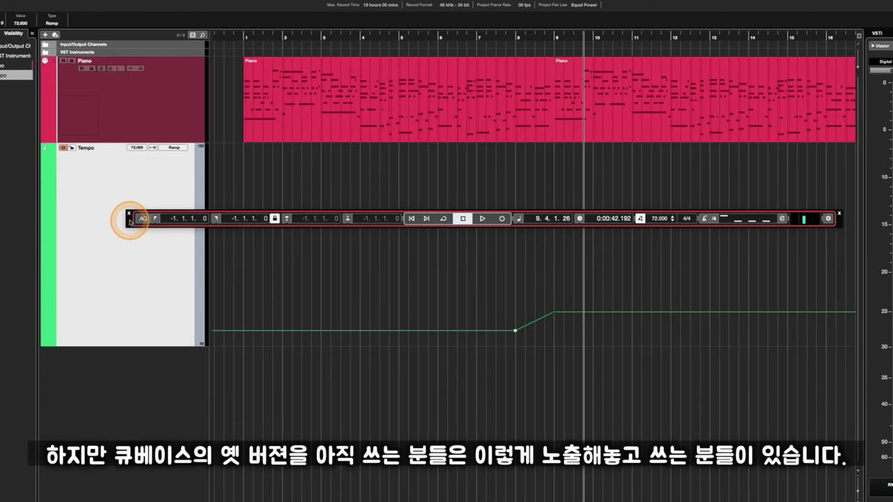
{"action": "left_click_drag", "start_coordinate": [130, 220], "coordinate": [99, 212]}
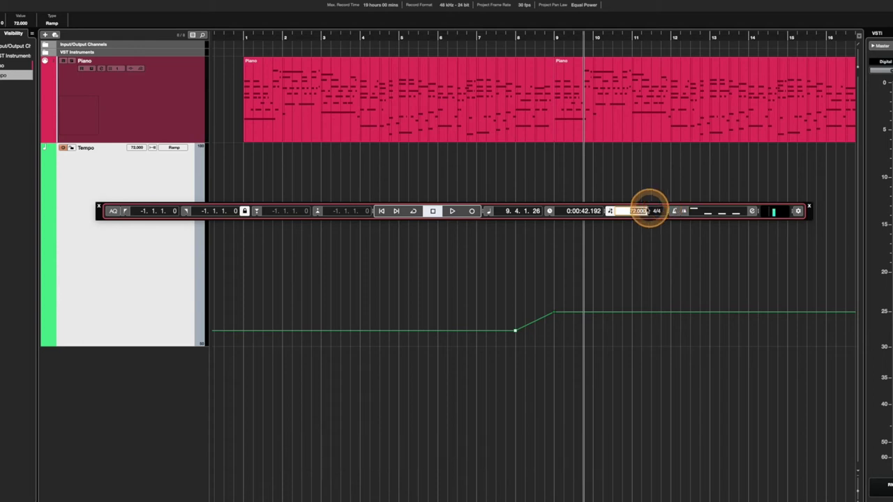
Step: Deactivate the Tempo track from the Transport panel and set the fixed project tempo to 65 BPM
{"action": "left_click", "coordinate": [612, 211]}
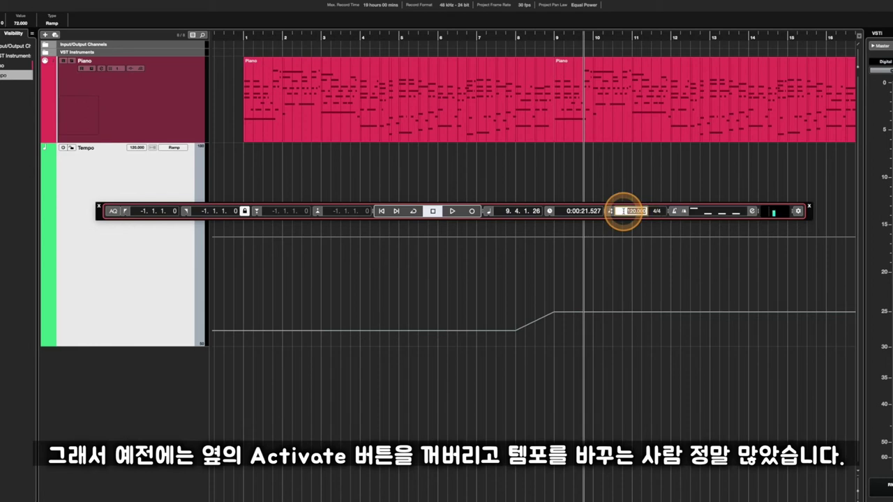
{"action": "type", "text": "65"}
{"action": "key", "text": "Return"}
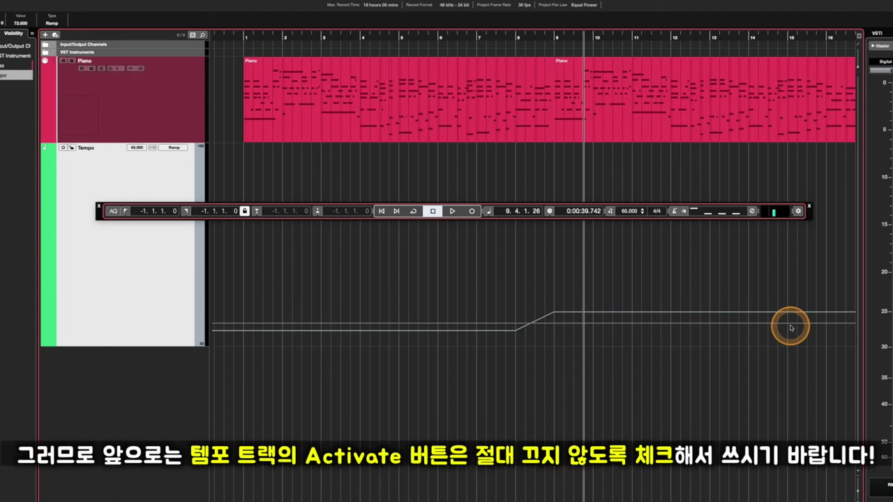
Step: Reactivate the Tempo track and close the floating Transport panel
{"action": "left_click", "coordinate": [610, 212]}
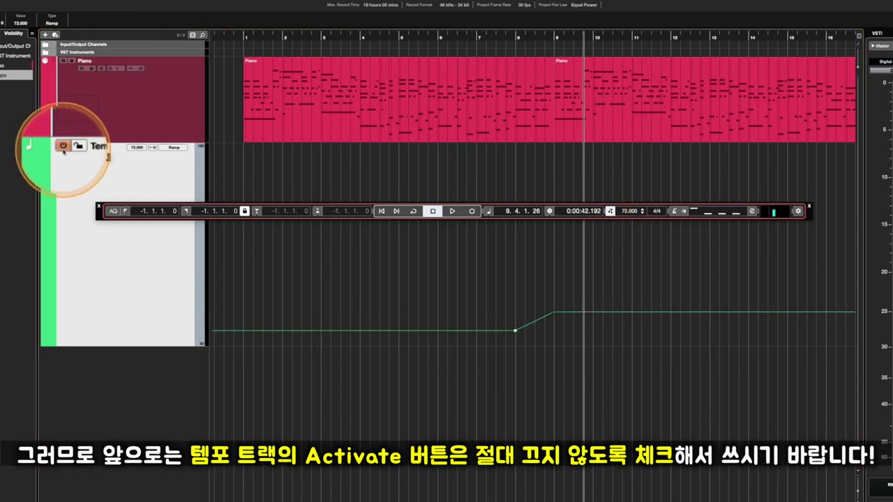
{"action": "left_click", "coordinate": [99, 208]}
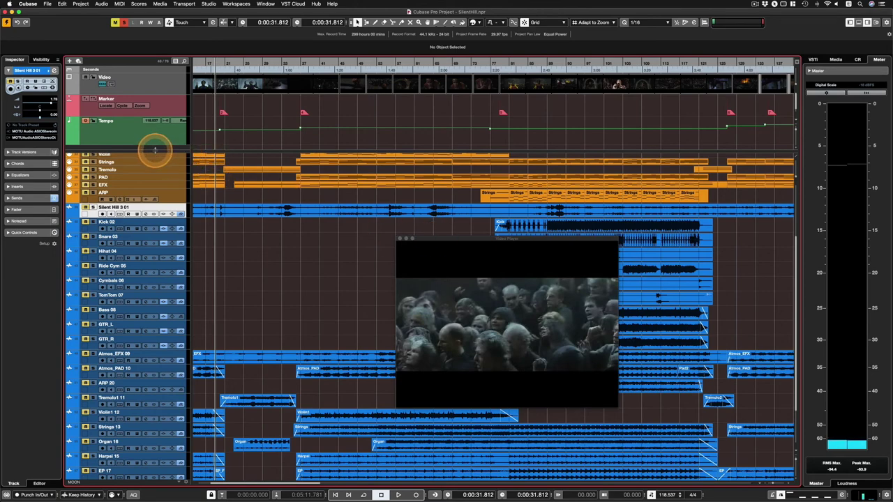
Step: In the SilentHill project, enlarge the upper track area and make the Tempo track taller
{"action": "left_click_drag", "start_coordinate": [155, 149], "coordinate": [154, 182]}
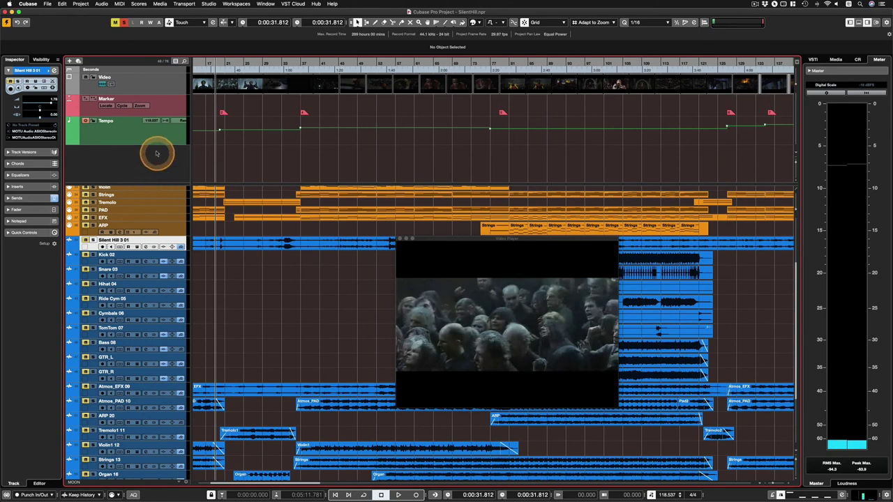
{"action": "left_click_drag", "start_coordinate": [154, 145], "coordinate": [153, 170]}
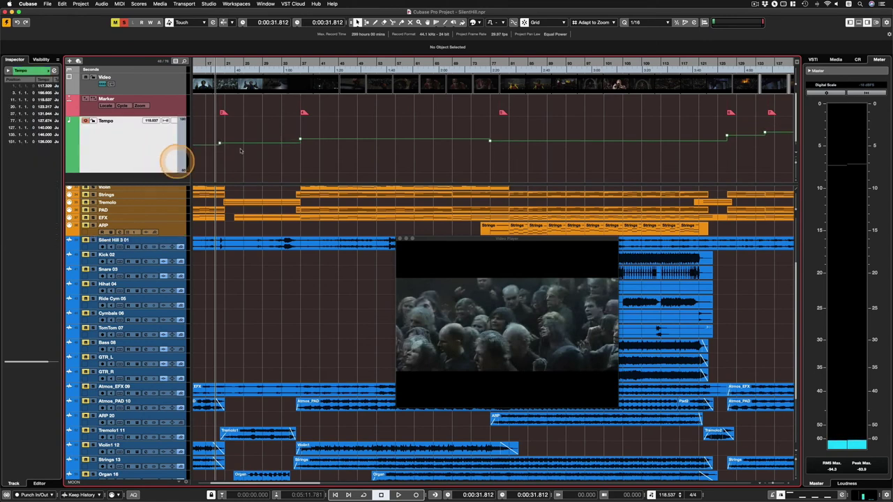
{"action": "scroll", "coordinate": [291, 160], "scroll_direction": "left", "scroll_amount": 5}
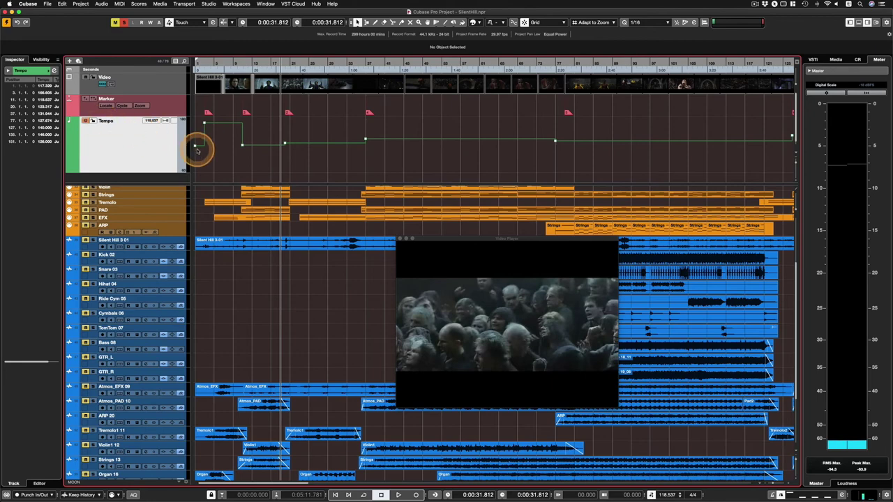
{"action": "left_click_drag", "start_coordinate": [90, 177], "coordinate": [146, 185]}
{"action": "left_click_drag", "start_coordinate": [181, 153], "coordinate": [196, 147]}
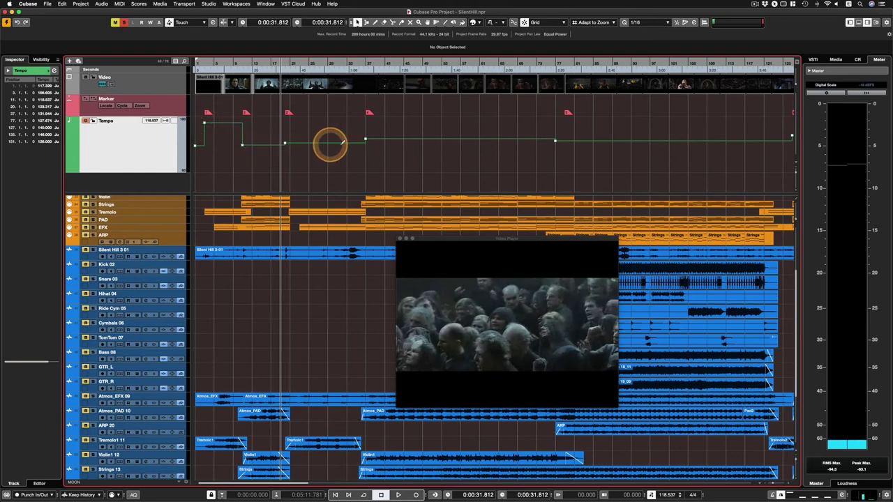
Step: Make the Video track taller and move the Video Player window aside over the audio tracks
{"action": "scroll", "coordinate": [354, 141], "scroll_direction": "right", "scroll_amount": 10}
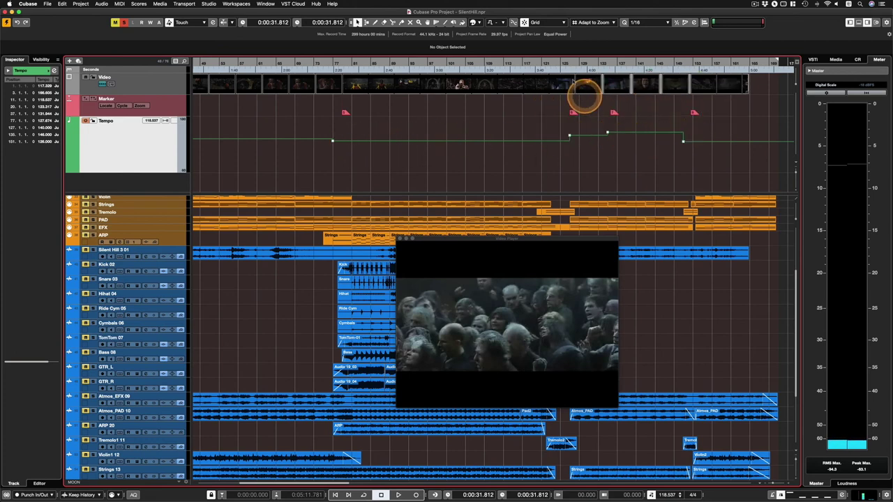
{"action": "scroll", "coordinate": [472, 126], "scroll_direction": "left", "scroll_amount": 12}
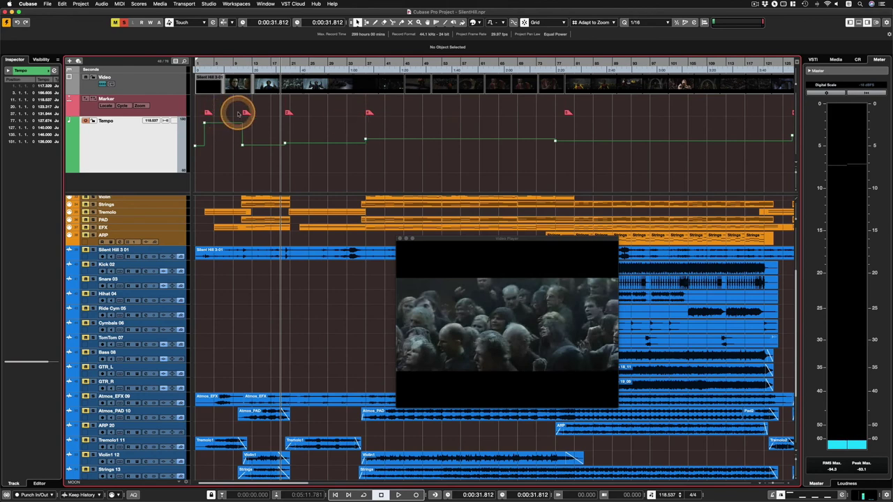
{"action": "left_click", "coordinate": [169, 92]}
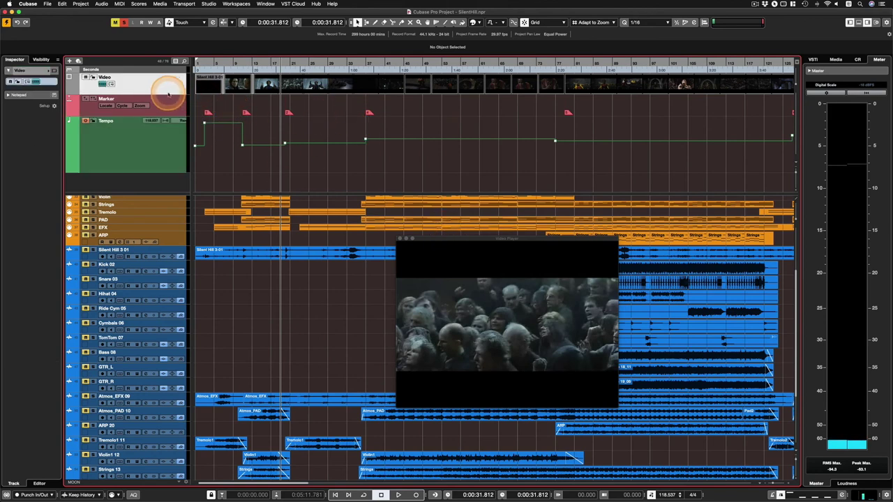
{"action": "left_click_drag", "start_coordinate": [171, 107], "coordinate": [171, 109]}
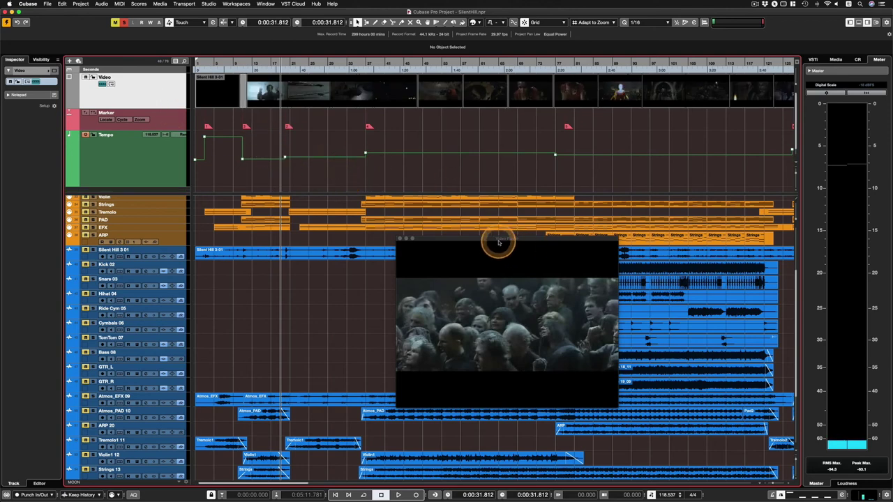
{"action": "left_click_drag", "start_coordinate": [499, 243], "coordinate": [548, 232]}
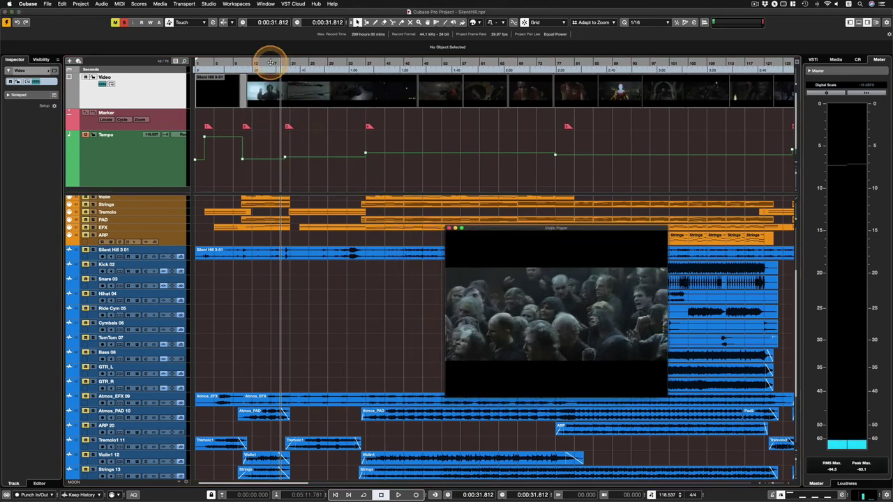
Step: Play the SilentHill project from about bar 16 through the tempo change at bar 20, and stop playback
{"action": "left_click", "coordinate": [271, 62]}
{"action": "key", "text": "space"}
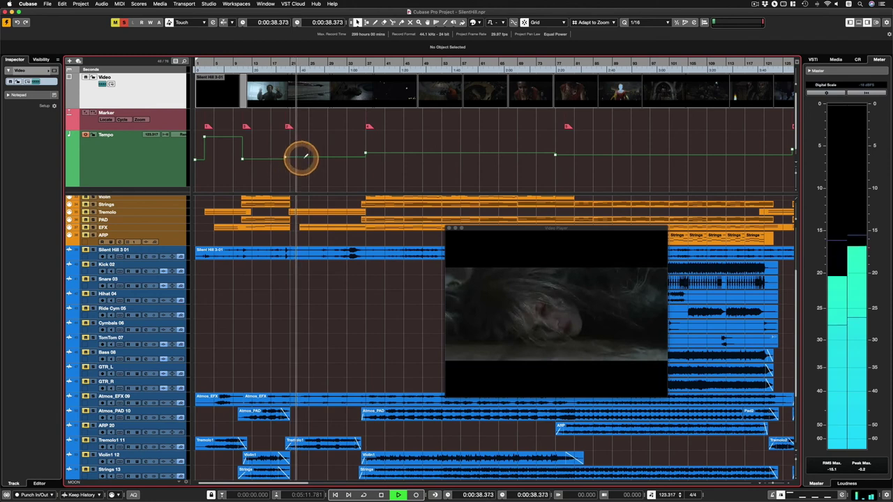
{"action": "key", "text": "space"}
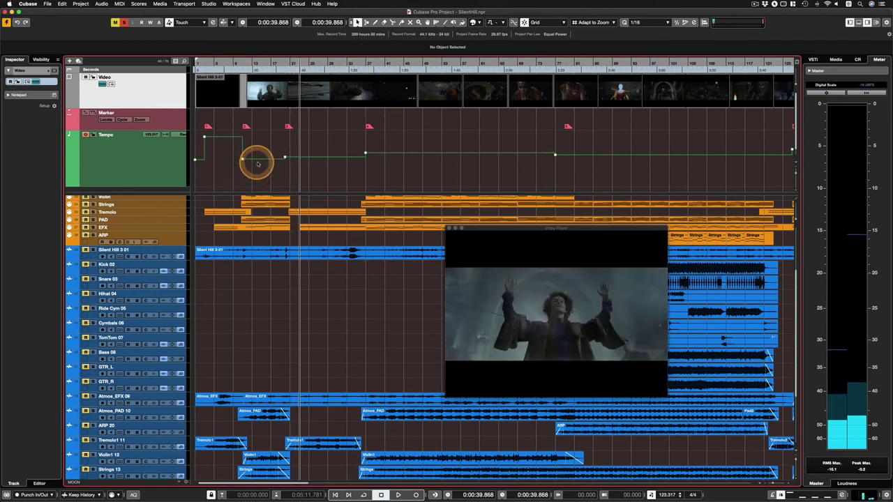
Step: Play the SilentHill project from about bar 8 through the tempo change at bar 11, and stop playback
{"action": "left_click", "coordinate": [228, 63]}
{"action": "key", "text": "space"}
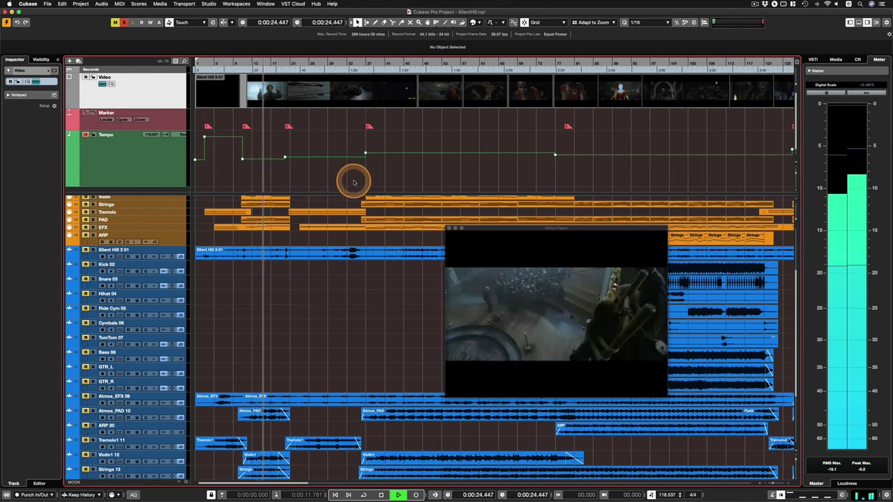
{"action": "key", "text": "space"}
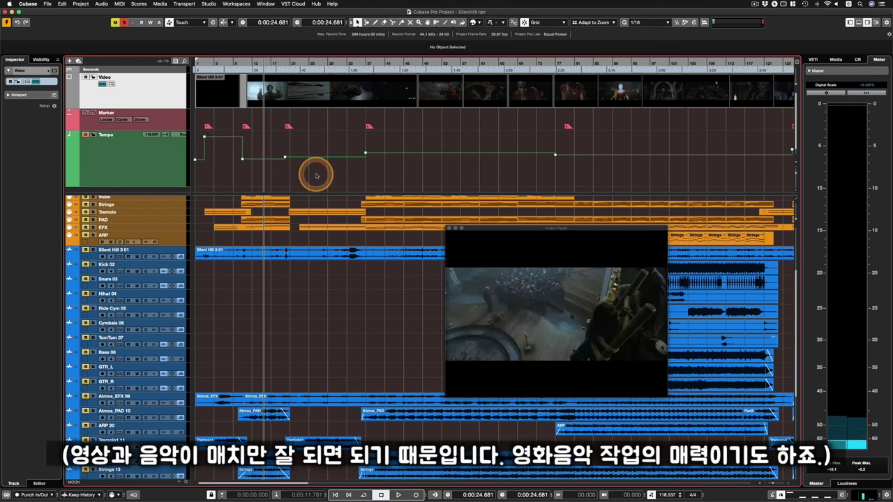
Step: Move the playhead to about bar 24 to check the Tempo track's value in that section
{"action": "mouse_move", "coordinate": [203, 162]}
{"action": "left_mouse_down"}
{"action": "mouse_move", "coordinate": [233, 134]}
{"action": "mouse_move", "coordinate": [297, 170]}
{"action": "left_mouse_up"}
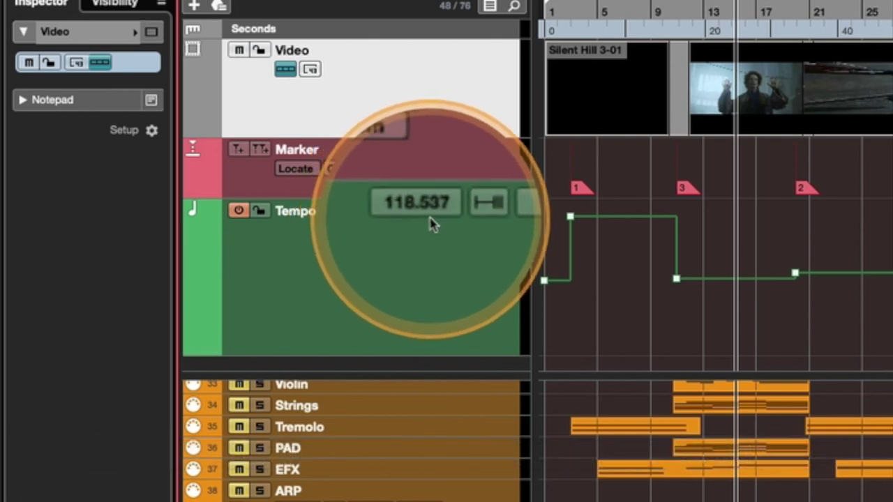
{"action": "left_click", "coordinate": [863, 12]}
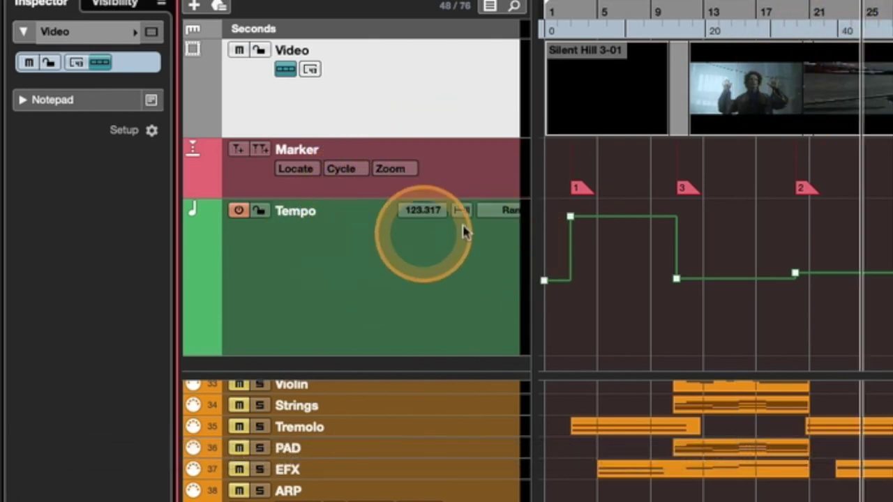